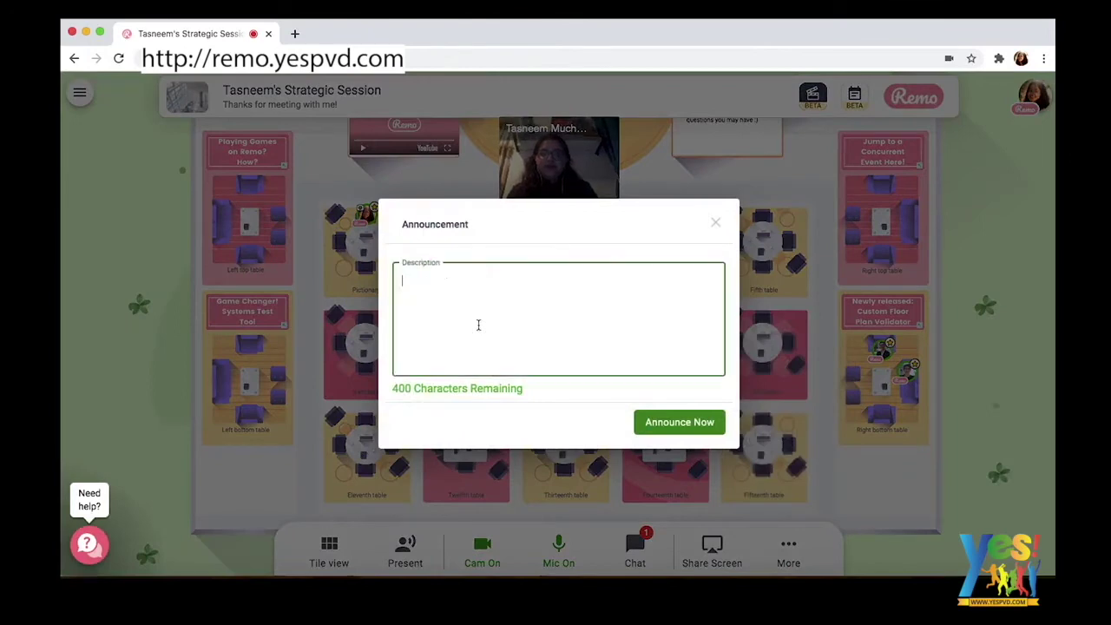
# Announce the message "This is an announcement!" to everyone at the event and dismiss the resulting announcement.
pyautogui.write('nno')
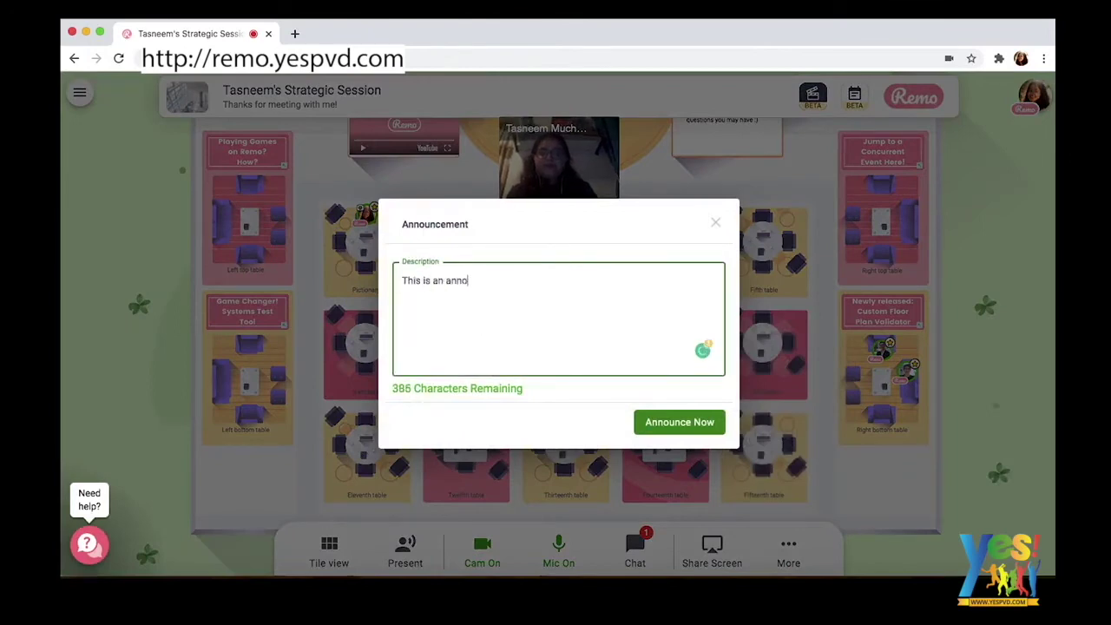
pyautogui.write('uncement!')
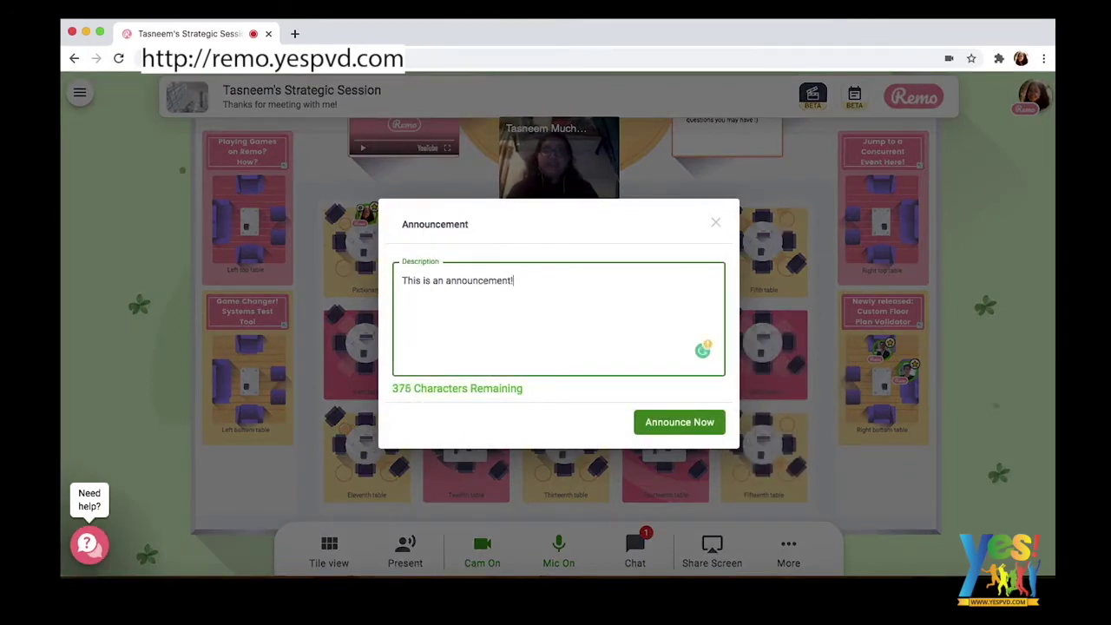
pyautogui.click(680, 423)
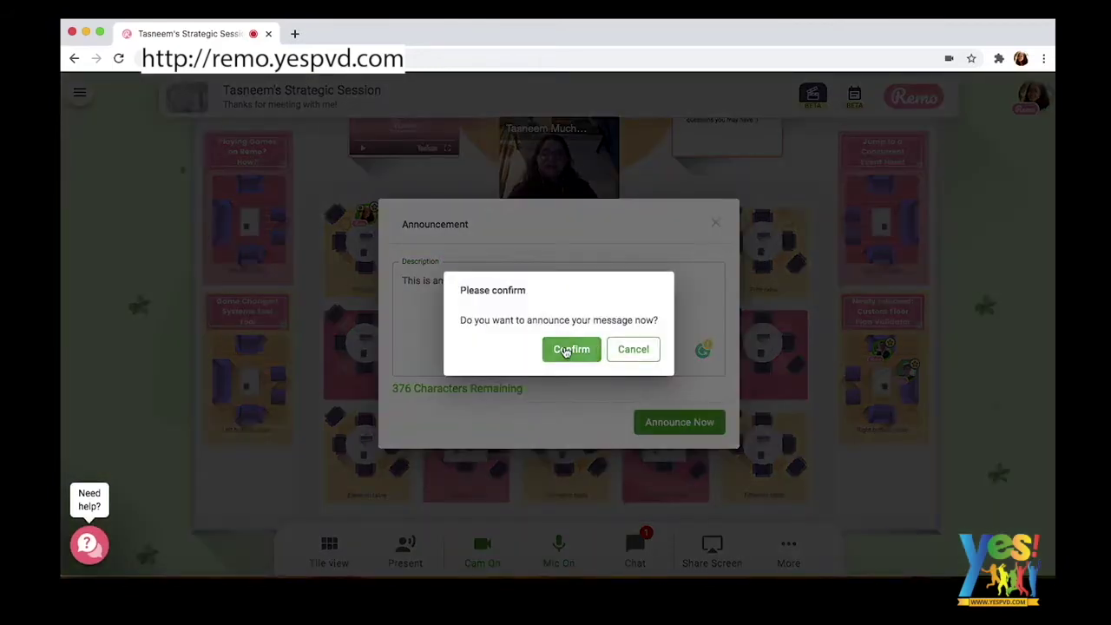
pyautogui.click(564, 350)
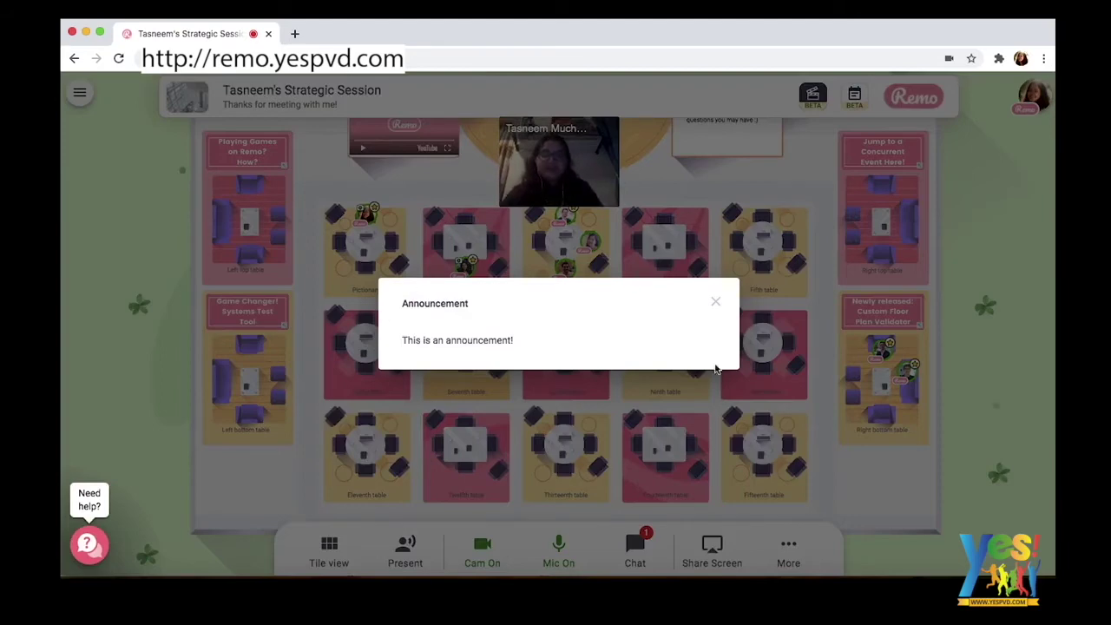
pyautogui.click(716, 301)
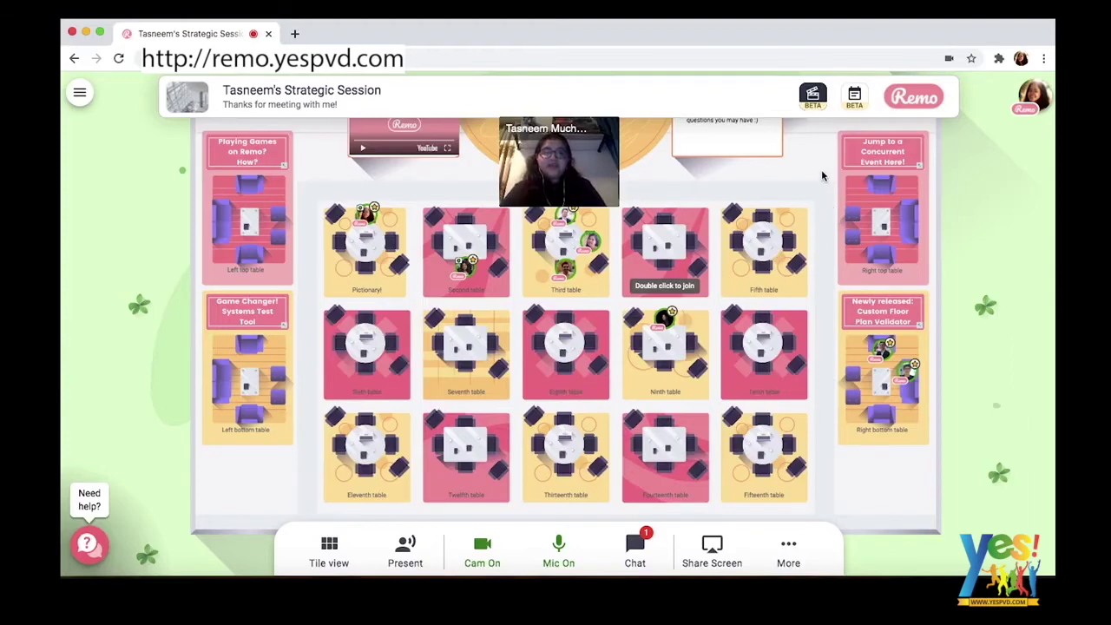
# View the "Playing Games on Remo? How?" sponsor banner on the floor plan and close its details.
pyautogui.moveTo(819, 169); pyautogui.dragTo(819, 231)
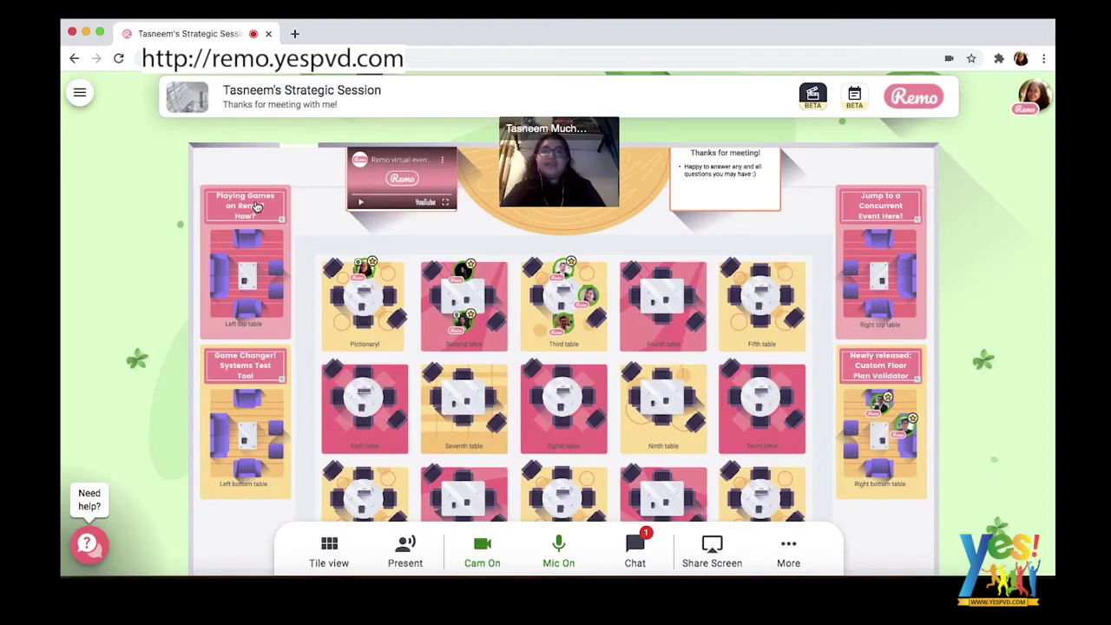
pyautogui.click(256, 205)
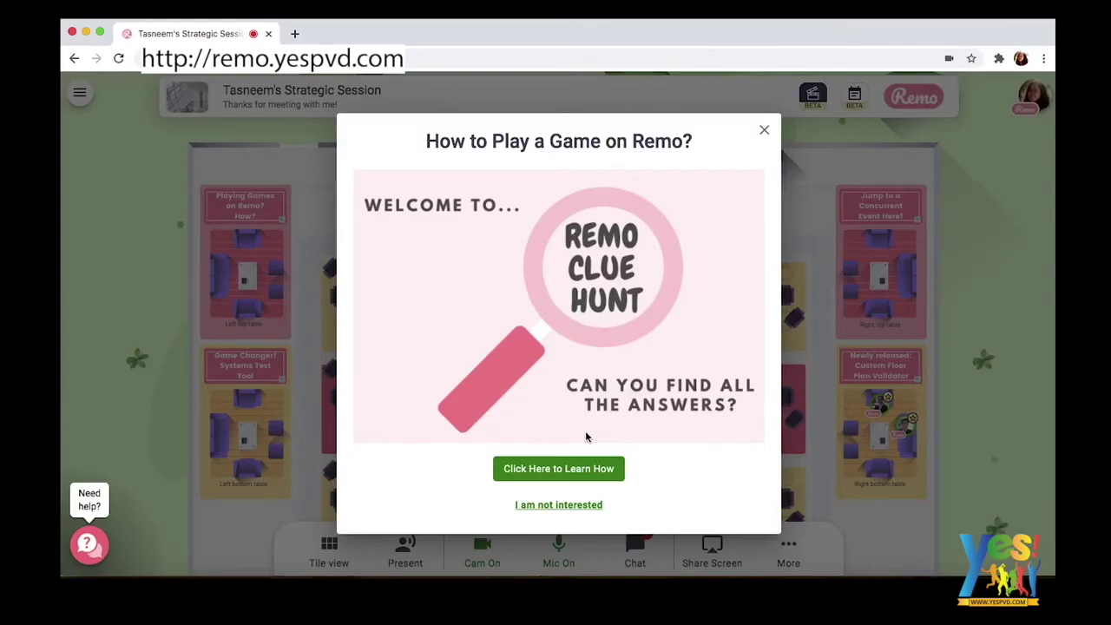
pyautogui.click(764, 130)
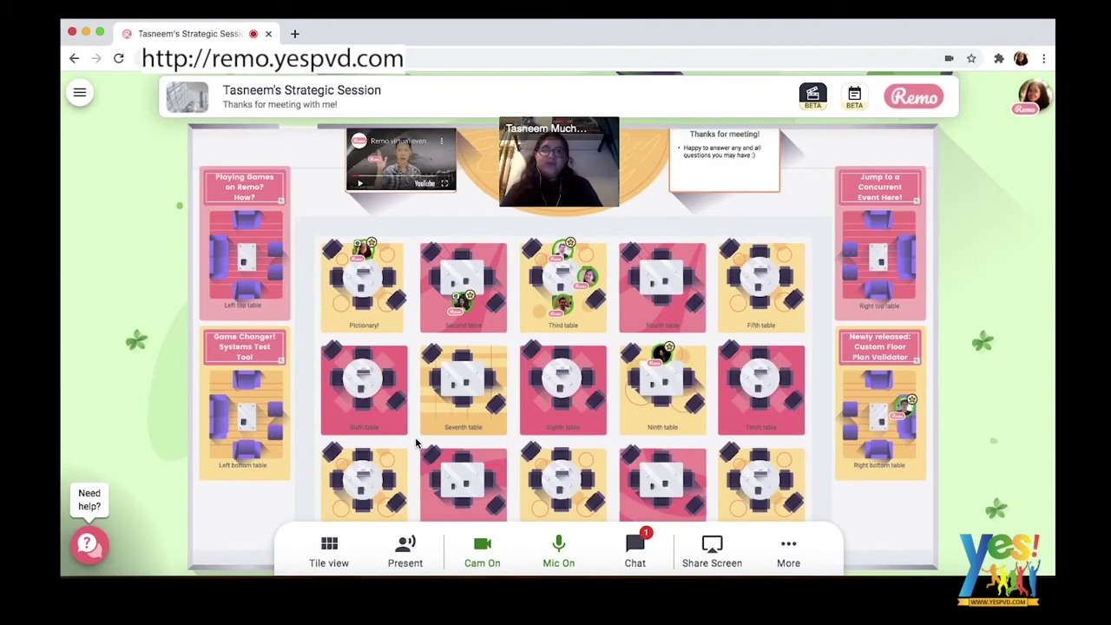
# Start a broadcast in 30 seconds with microphone and camera on, and decline recording the presentation.
pyautogui.click(415, 550)
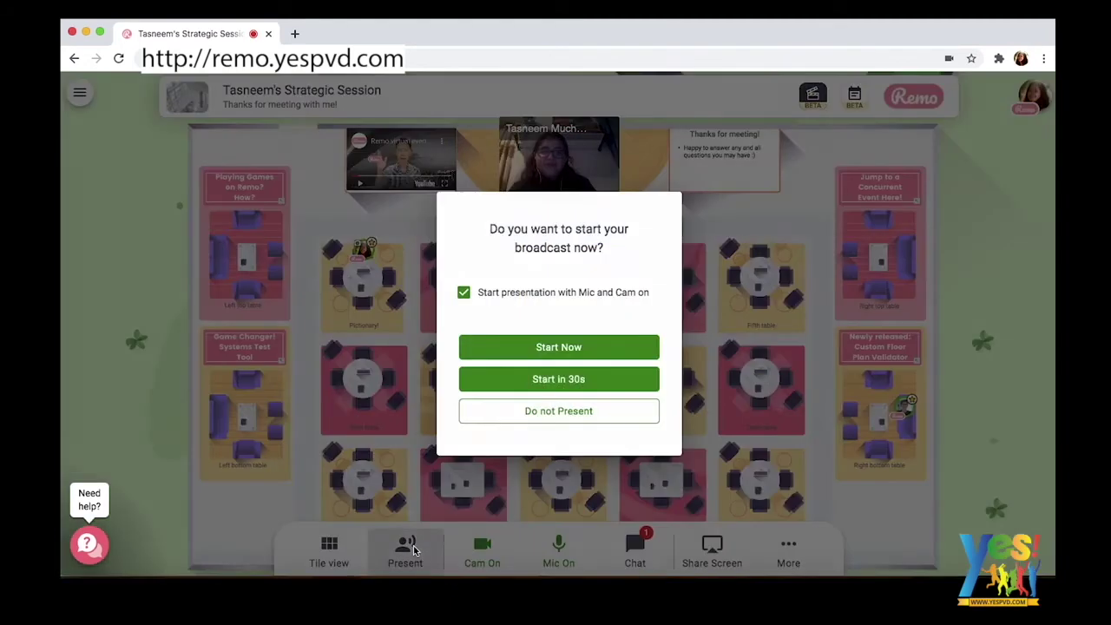
pyautogui.click(596, 384)
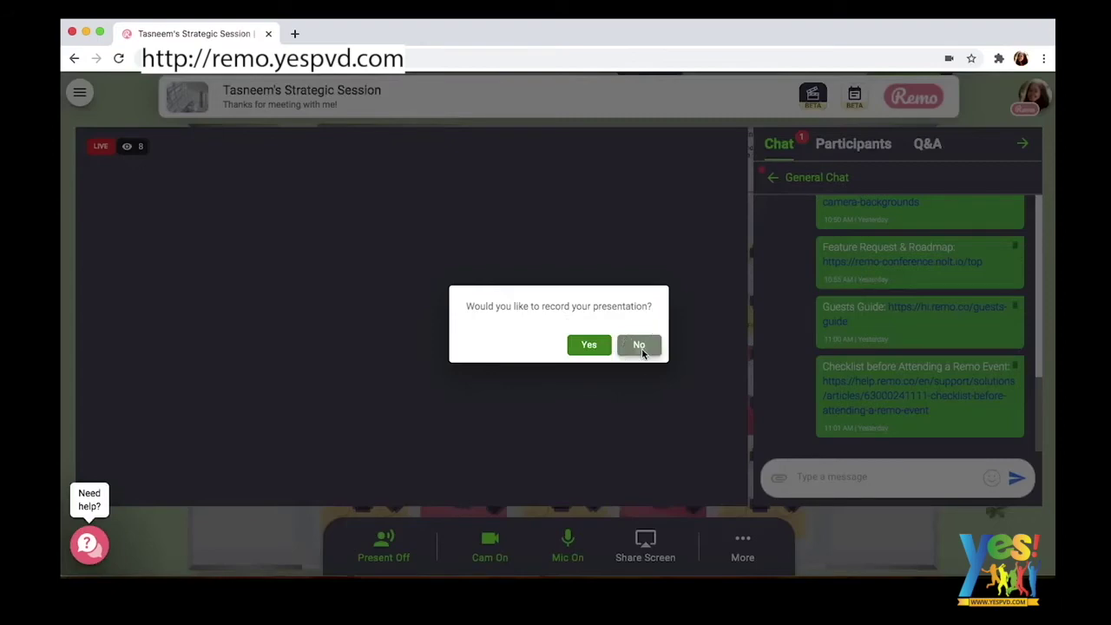
pyautogui.click(639, 345)
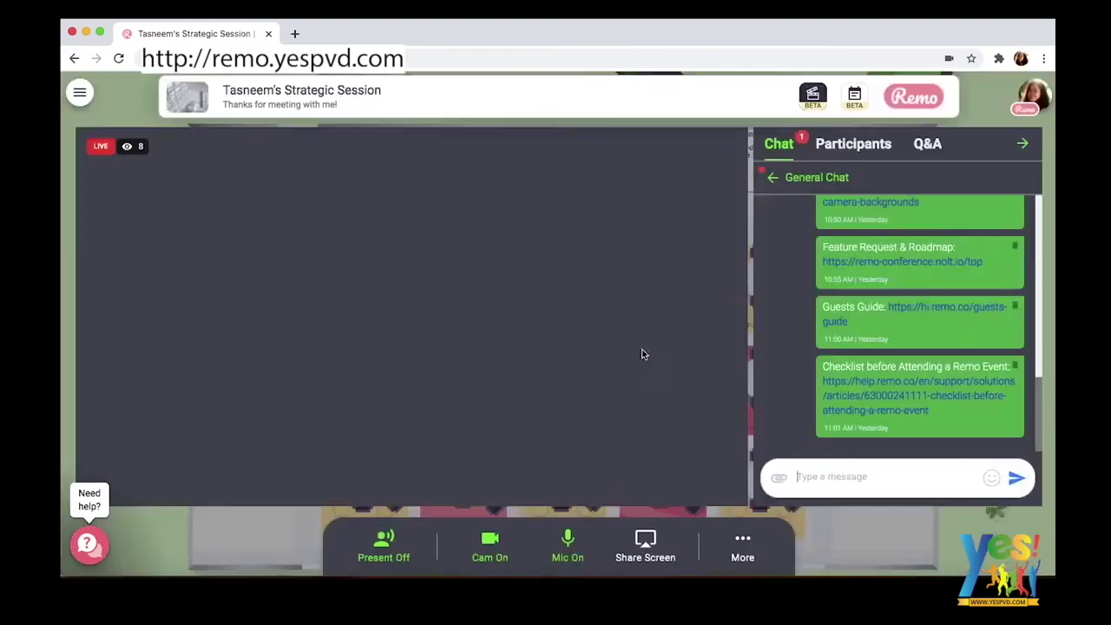
# Turn the presentation camera and microphone off and back on.
pyautogui.click(489, 542)
pyautogui.click(568, 542)
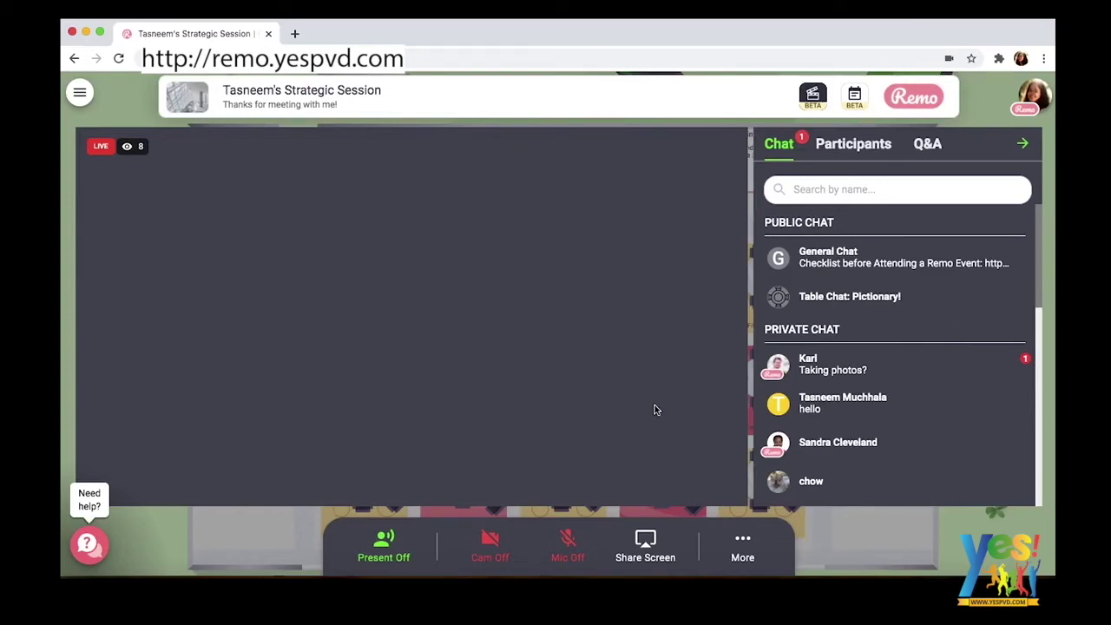
pyautogui.click(490, 545)
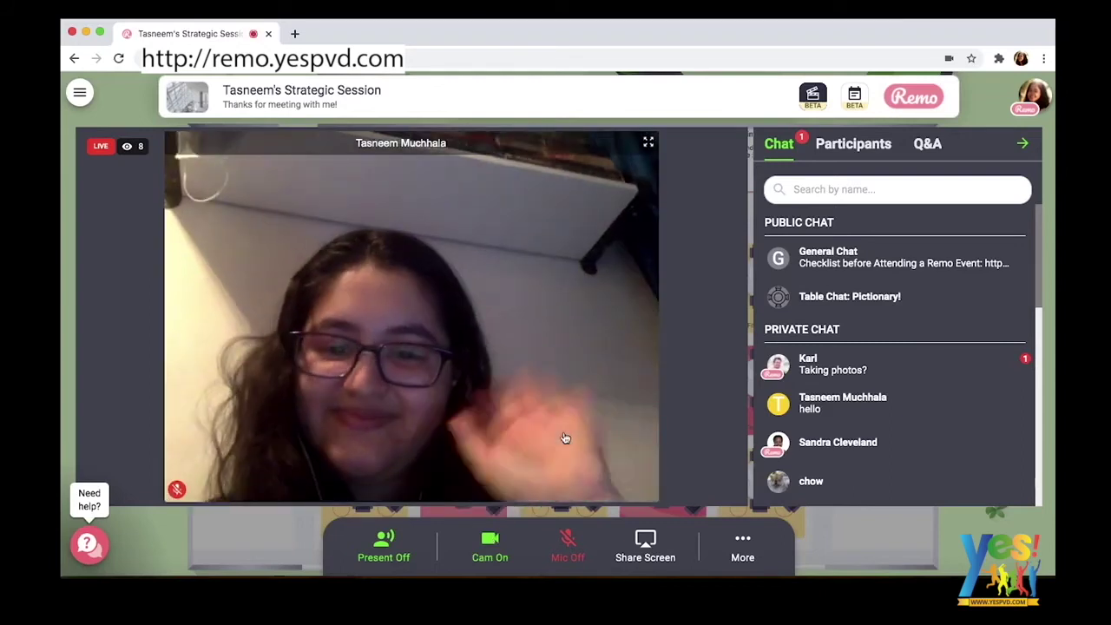
pyautogui.click(568, 544)
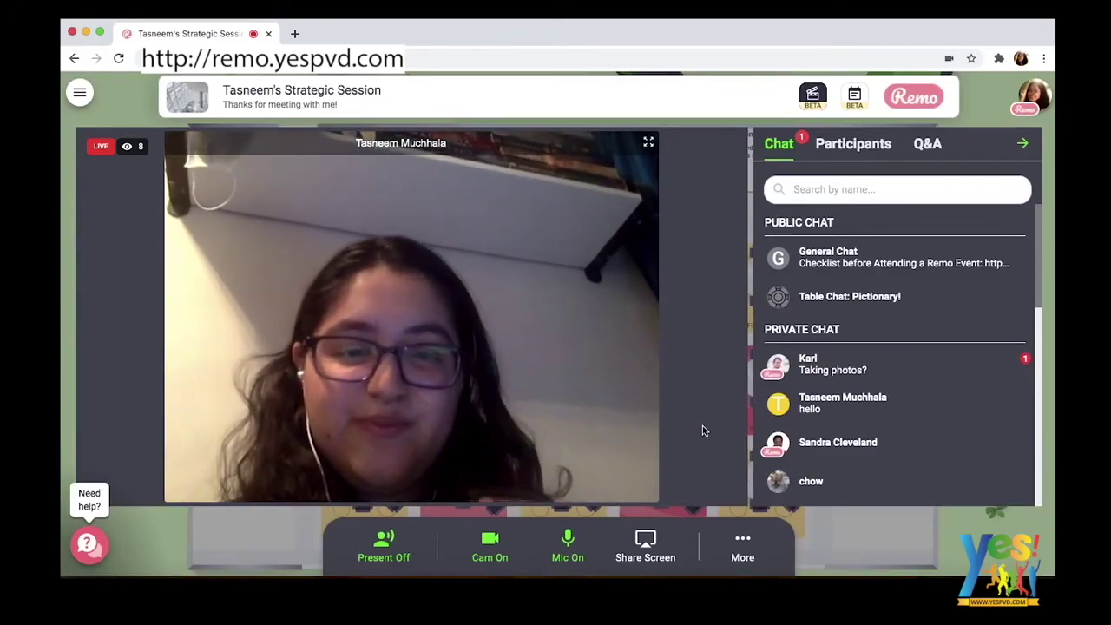
pyautogui.click(738, 543)
pyautogui.click(737, 323)
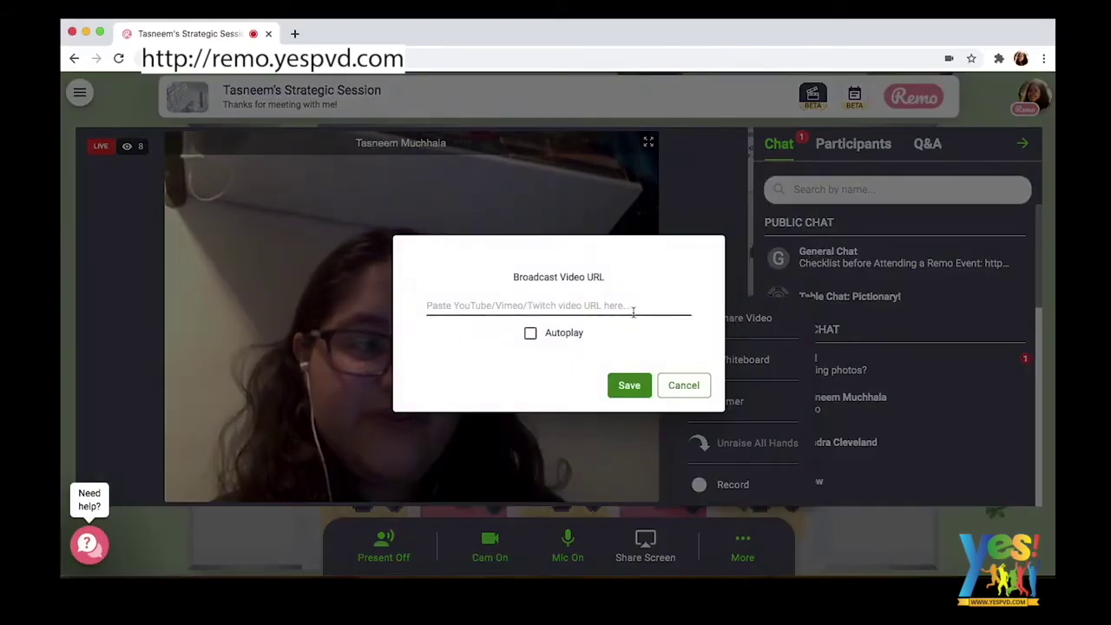
pyautogui.click(497, 304)
pyautogui.write('https://www.youtube.com/watch?v=P01JxUBNU2Y&t=2s')
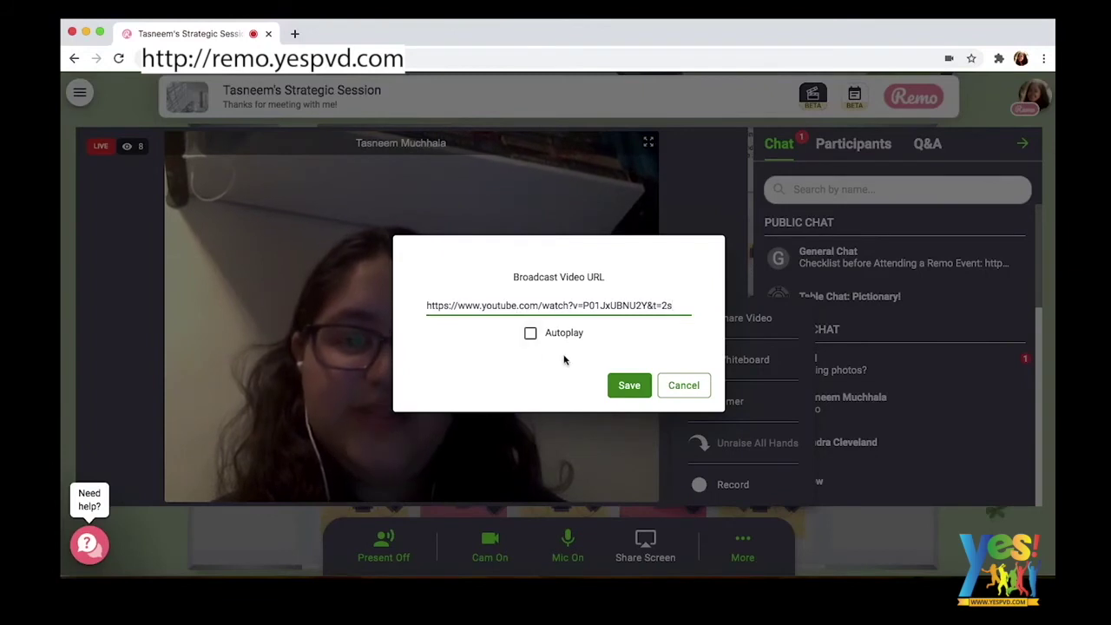
pyautogui.click(629, 385)
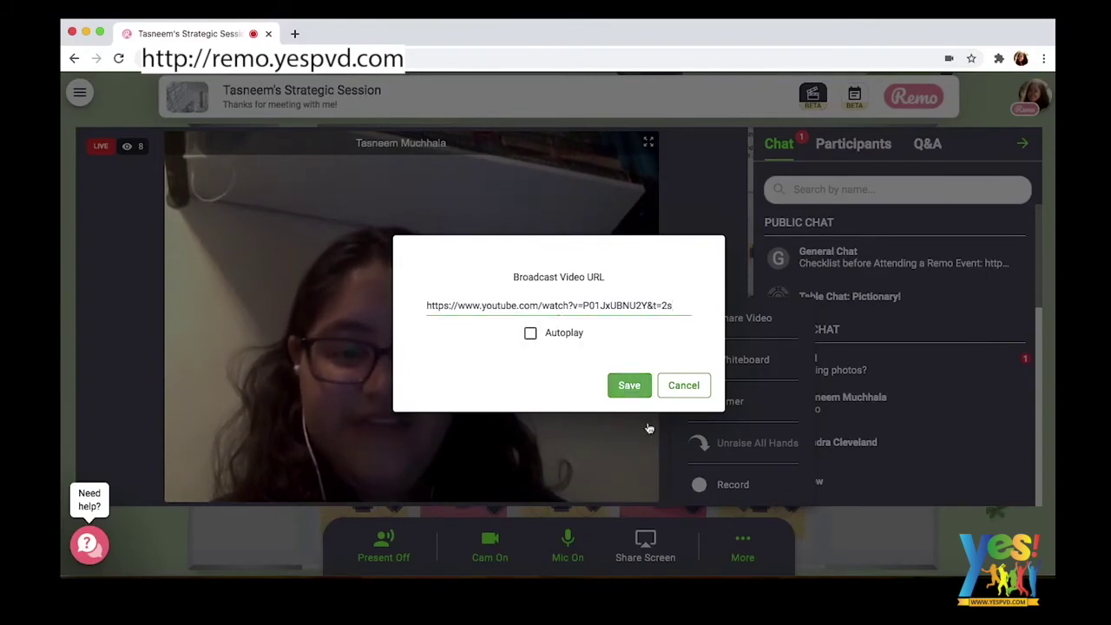
pyautogui.click(742, 556)
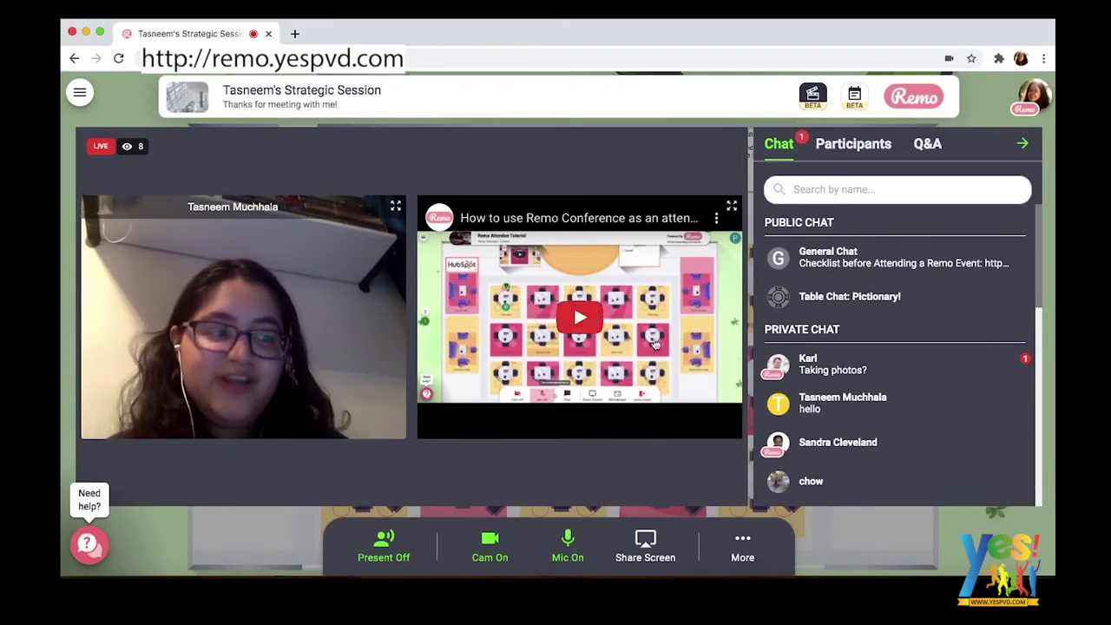
pyautogui.click(742, 545)
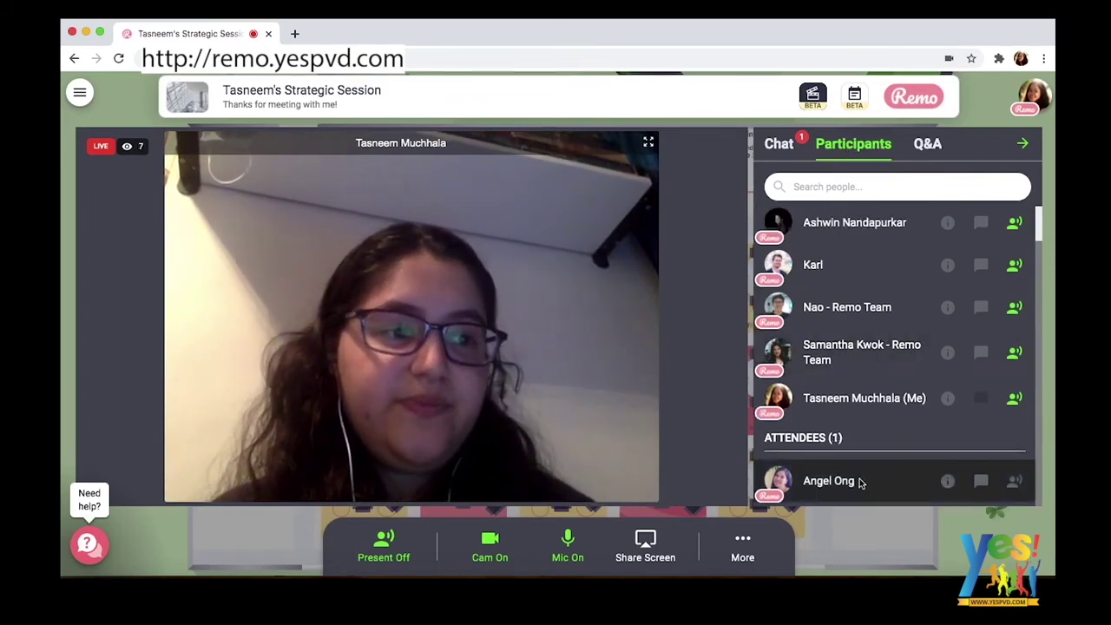
# Grant the person listed under Attendees broadcast permission to come on stage, and revoke that permission again.
pyautogui.click(1014, 482)
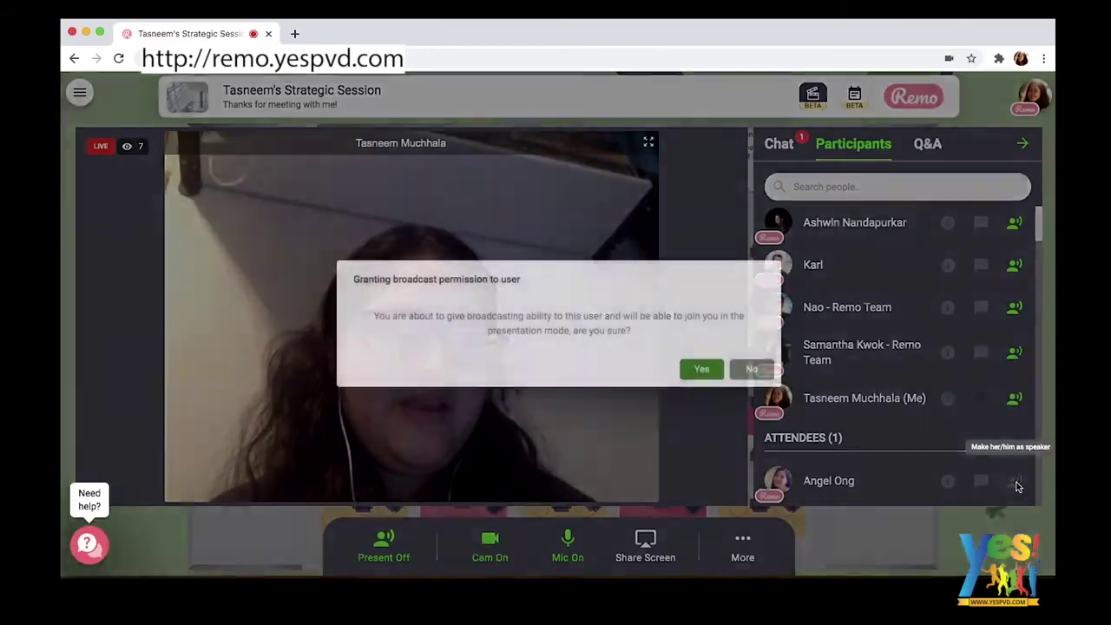
pyautogui.click(701, 371)
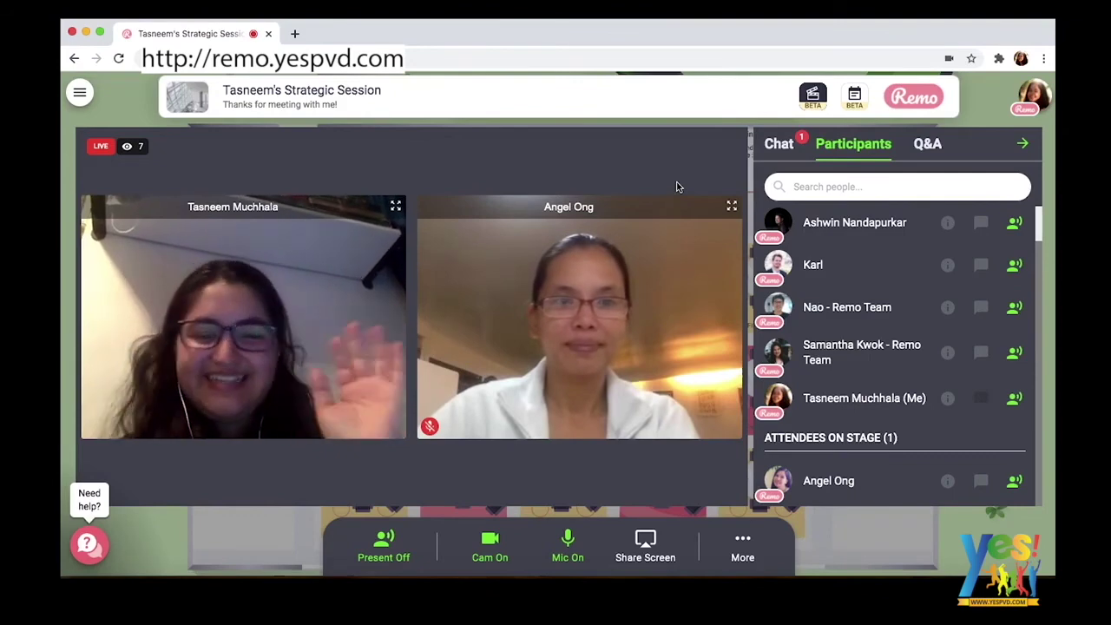
pyautogui.moveTo(690, 217)
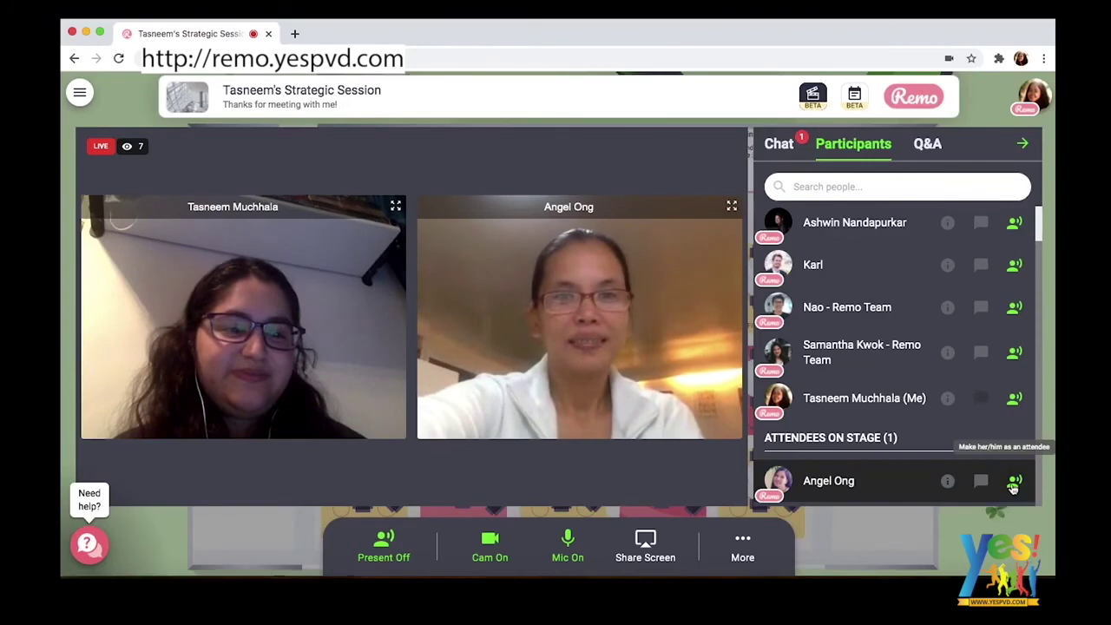
pyautogui.click(1013, 486)
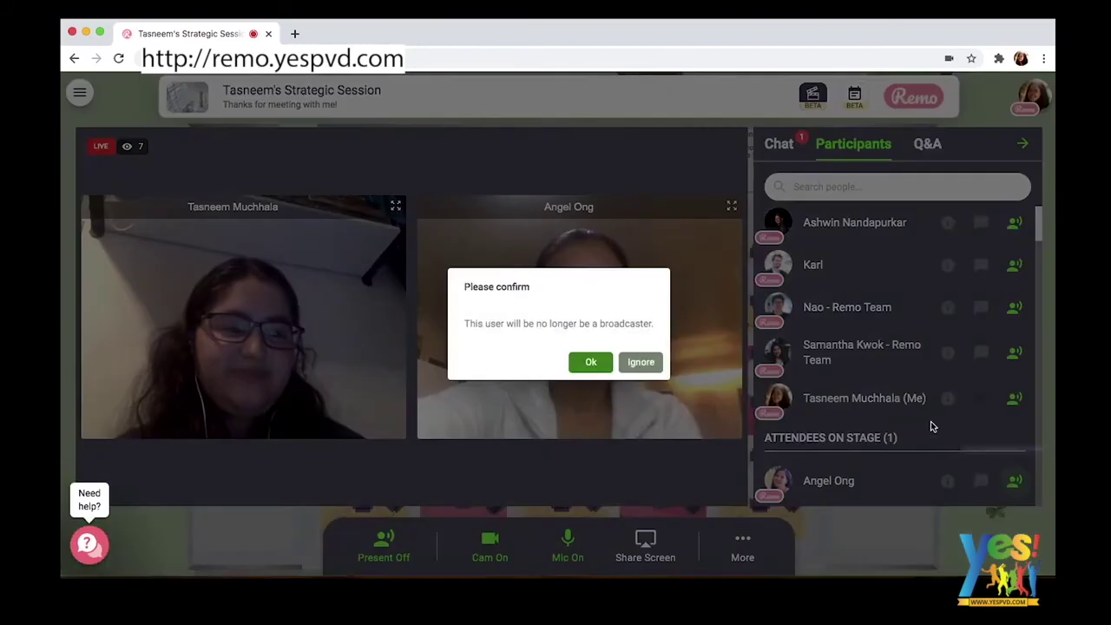
pyautogui.click(588, 362)
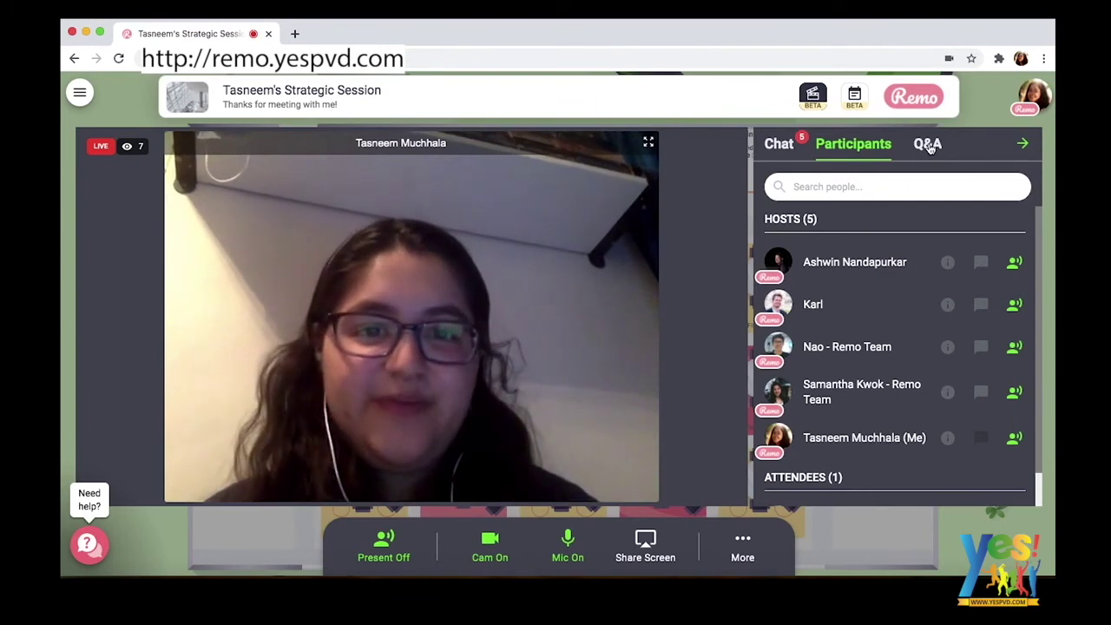
# Submit "Question" anonymously in the presentation's Q&A.
pyautogui.click(928, 146)
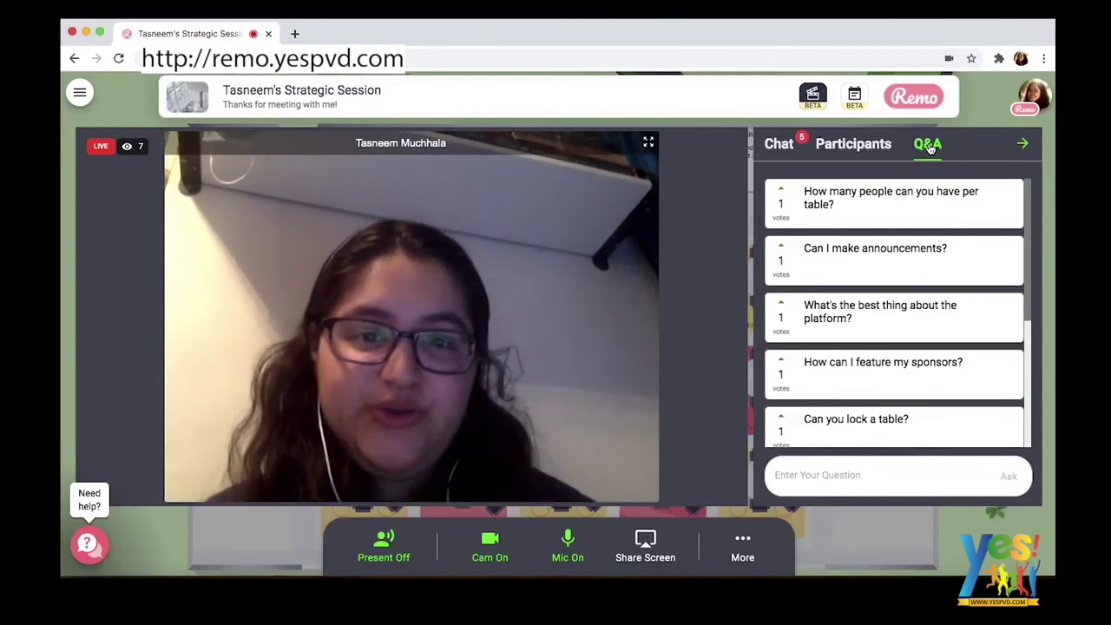
pyautogui.write('Question')
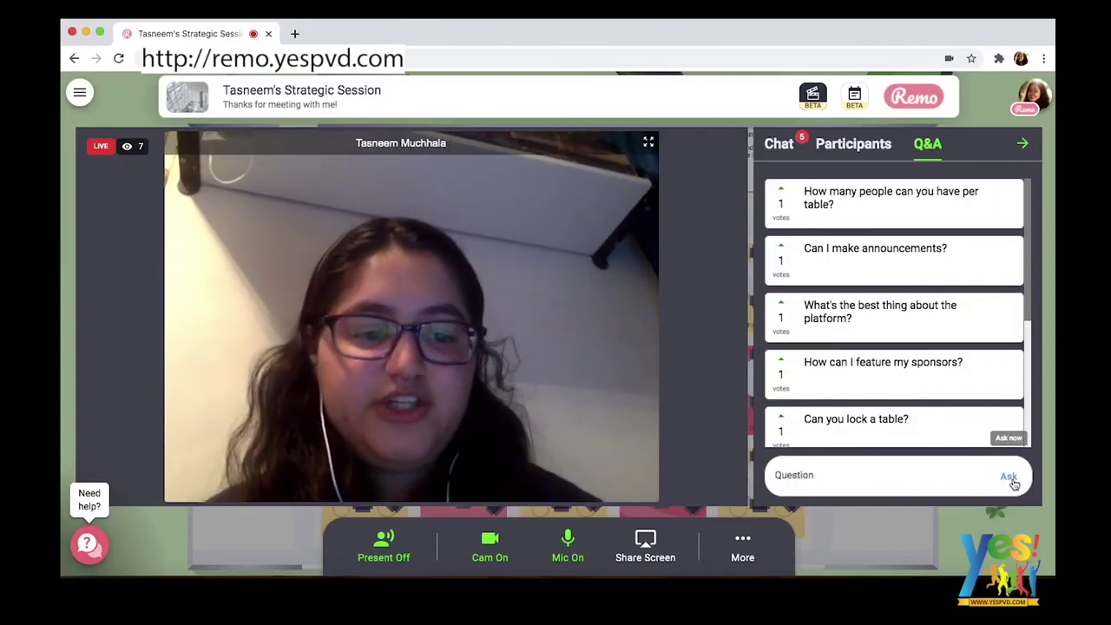
pyautogui.click(1010, 477)
pyautogui.click(542, 318)
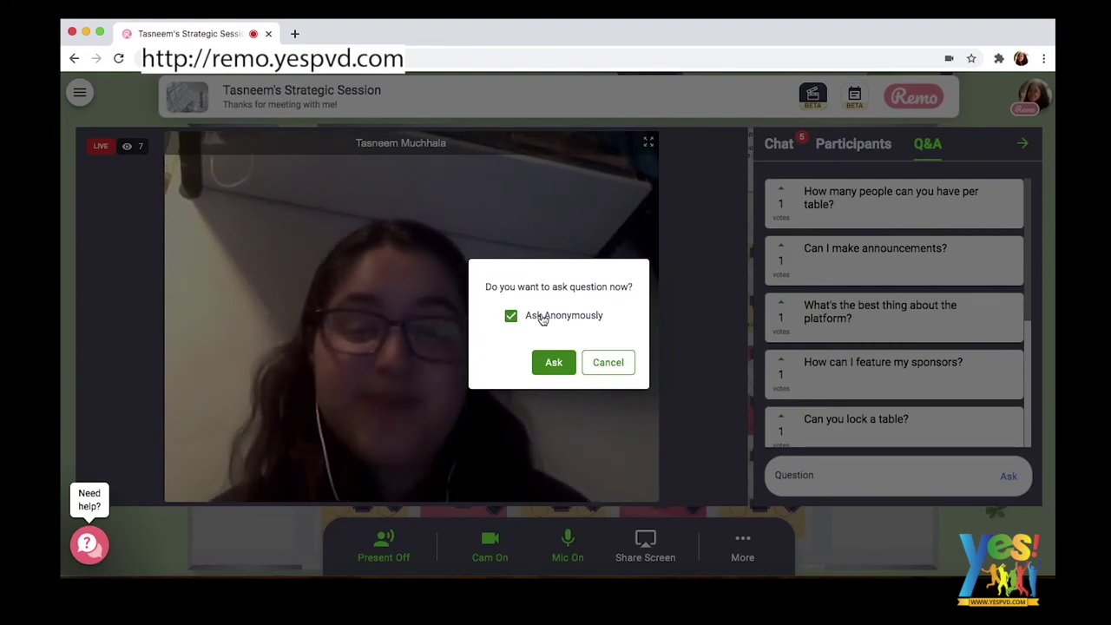
pyautogui.click(553, 364)
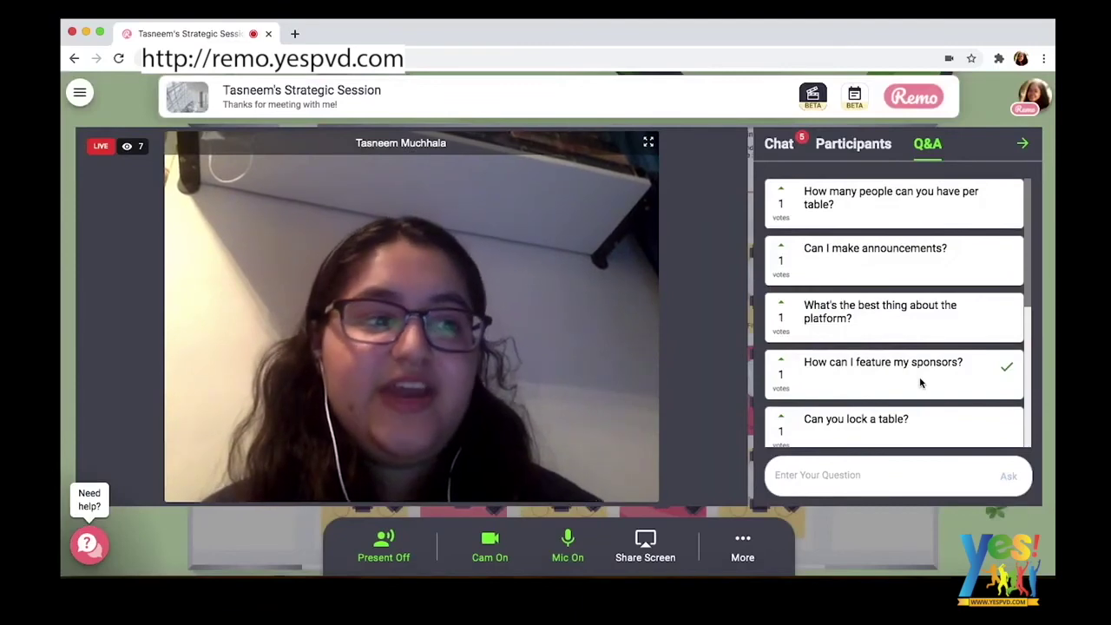
# Upvote "Can I customize the floor plan?" and mark the "Question" entry as answered in the Q&A list.
pyautogui.scroll(-5, 921, 383)
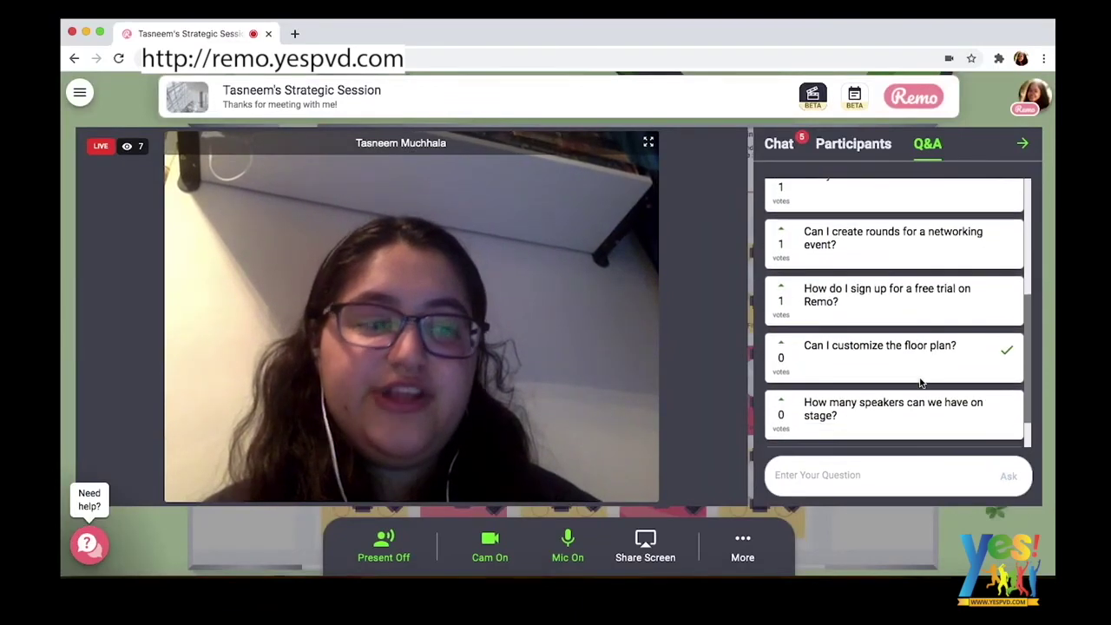
pyautogui.click(780, 344)
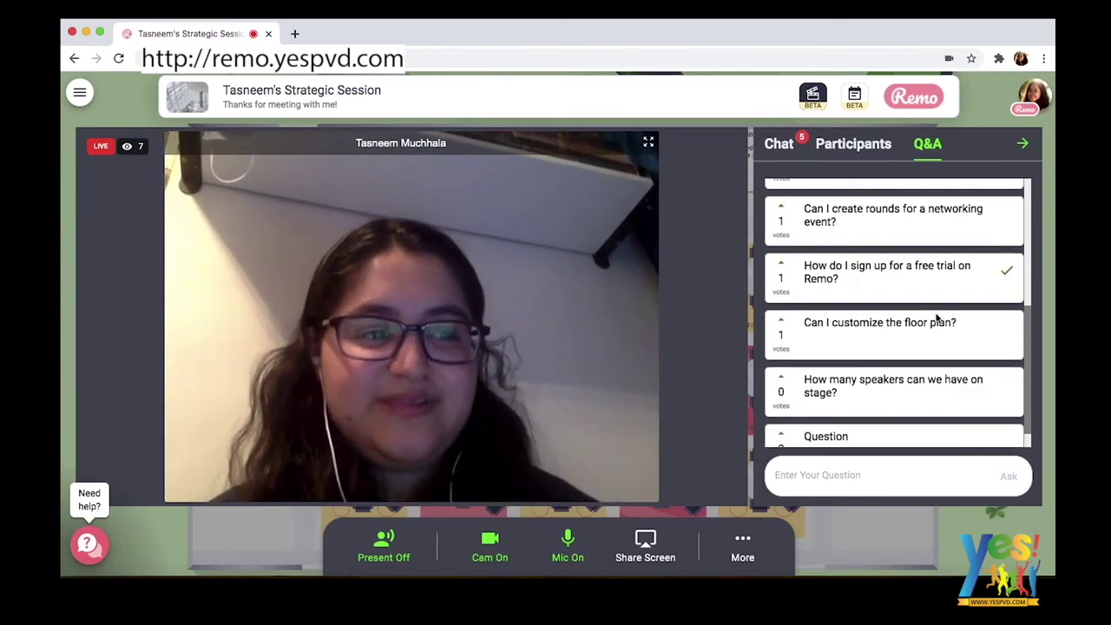
pyautogui.scroll(-1, 937, 318)
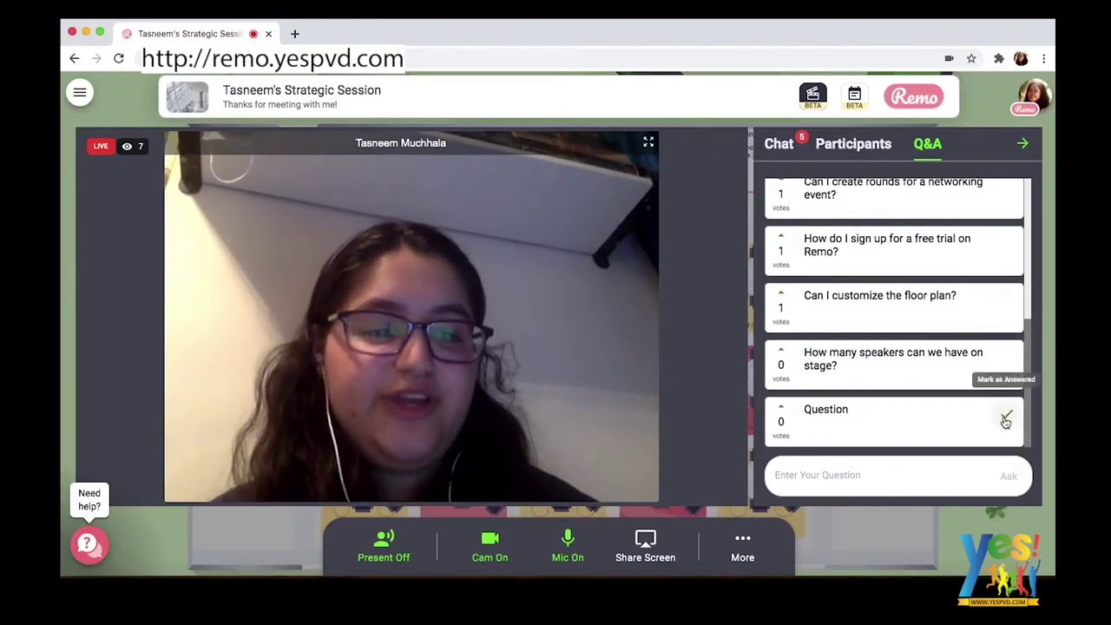
pyautogui.click(1007, 419)
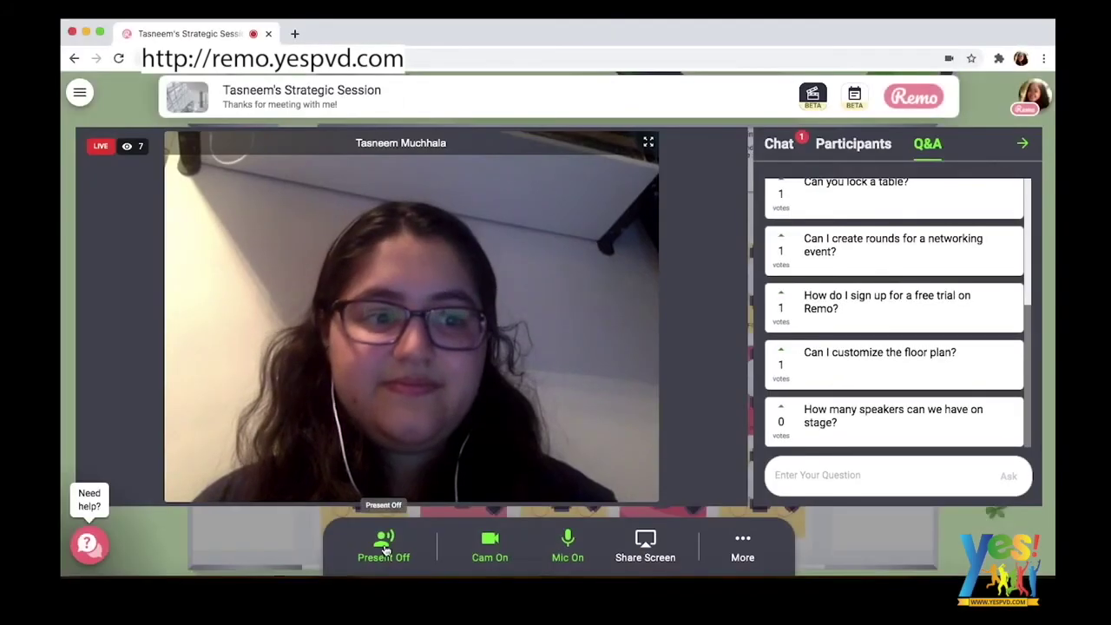
# Close presentation mode for all guests and return to the floor.
pyautogui.click(385, 548)
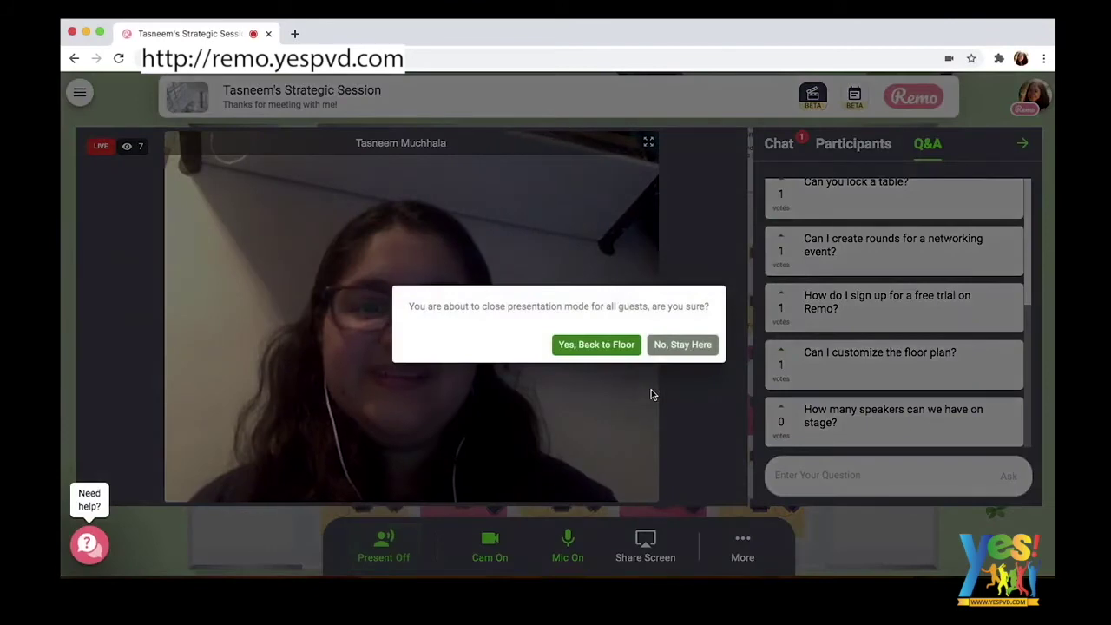
pyautogui.press('Return')
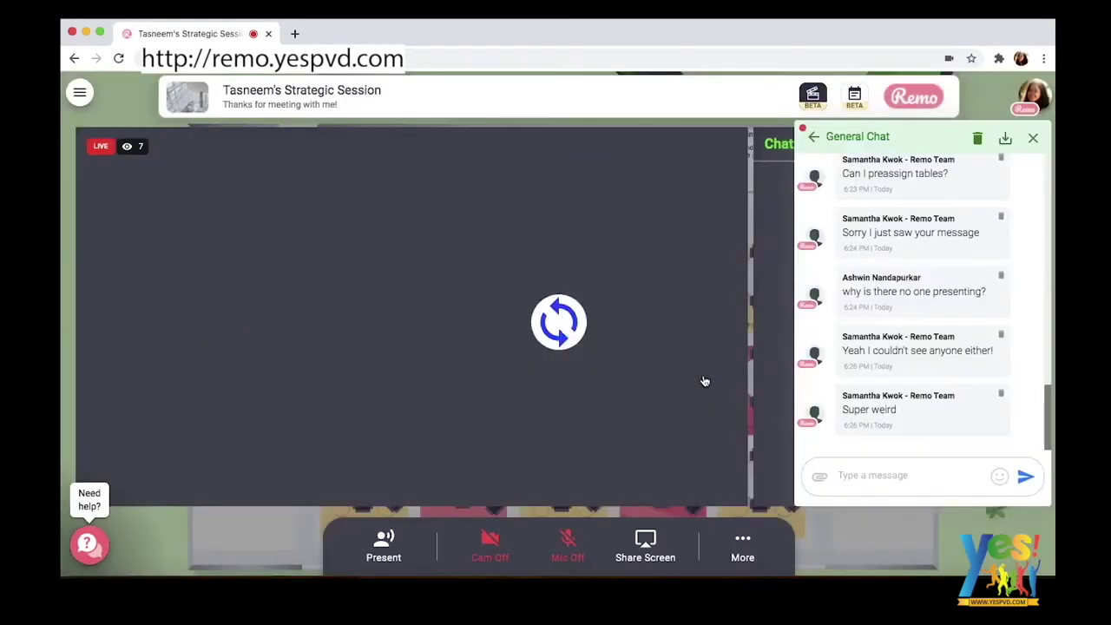